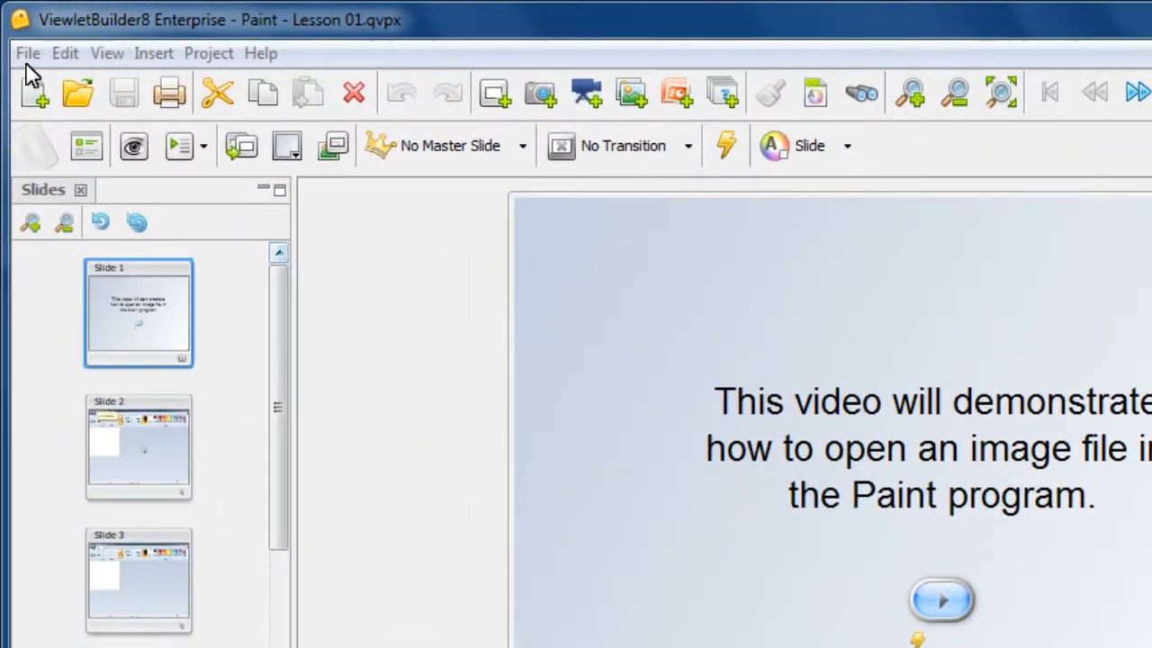
- Export the project's text for translation as XML with text formatting, saved as withTF in the Paint - Lesson 01 folder
{"action": "left_click", "coordinate": [27, 54]}
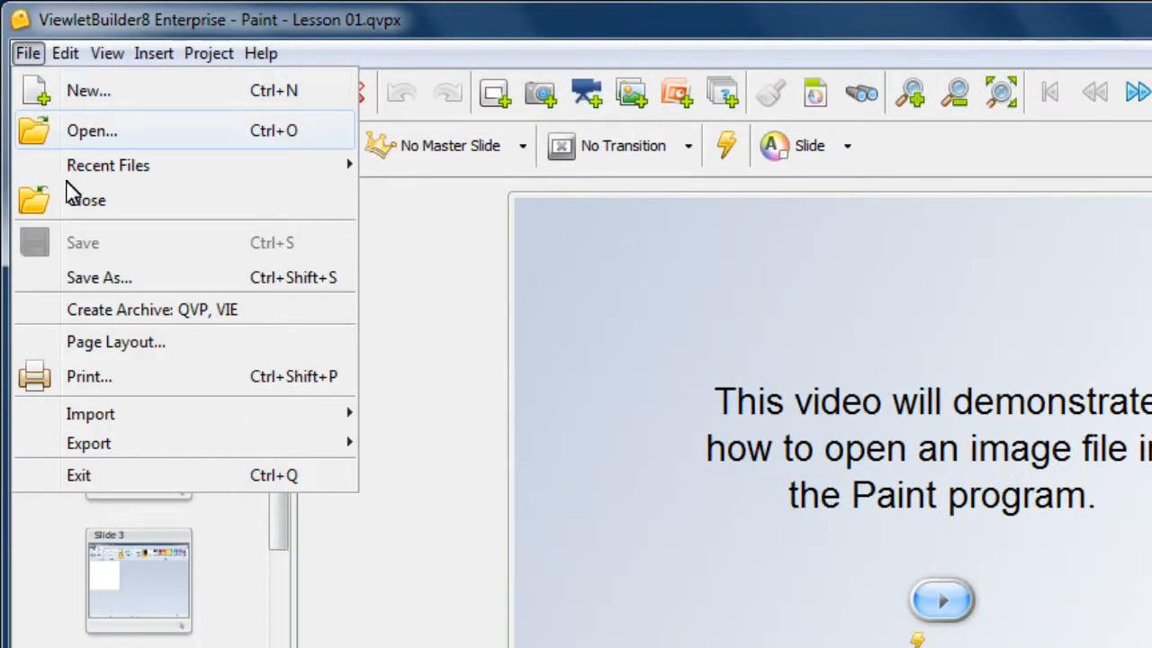
{"action": "mouse_move", "coordinate": [172, 450]}
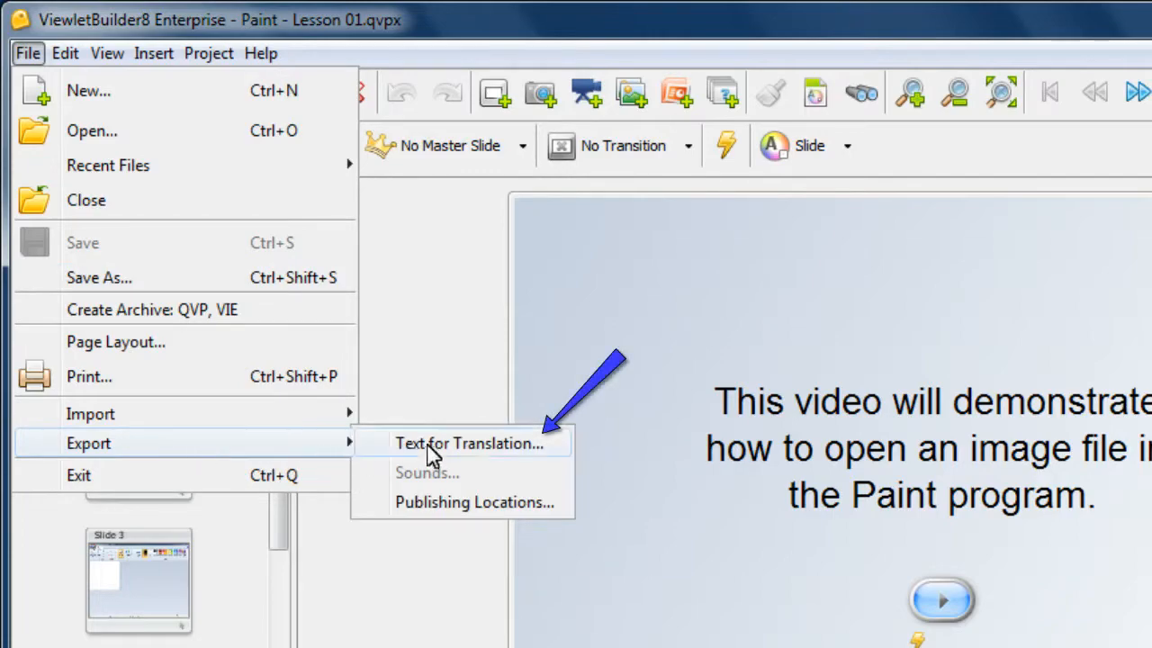
{"action": "left_click", "coordinate": [544, 443]}
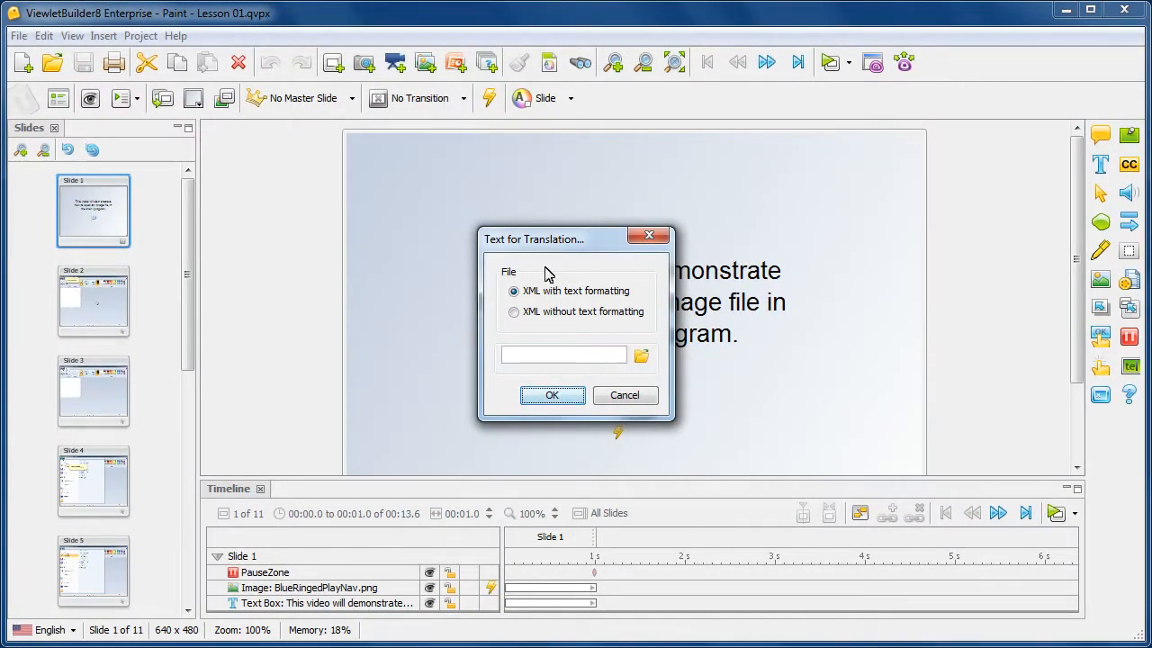
{"action": "left_click_drag", "start_coordinate": [596, 250], "coordinate": [602, 83]}
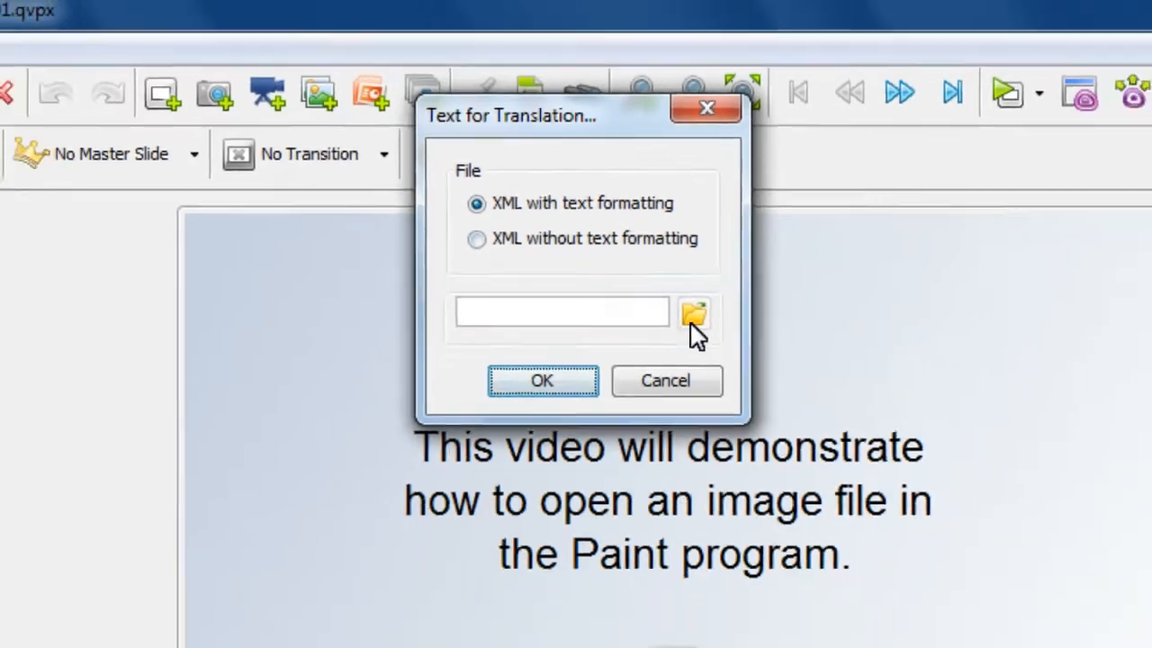
{"action": "left_click", "coordinate": [692, 315]}
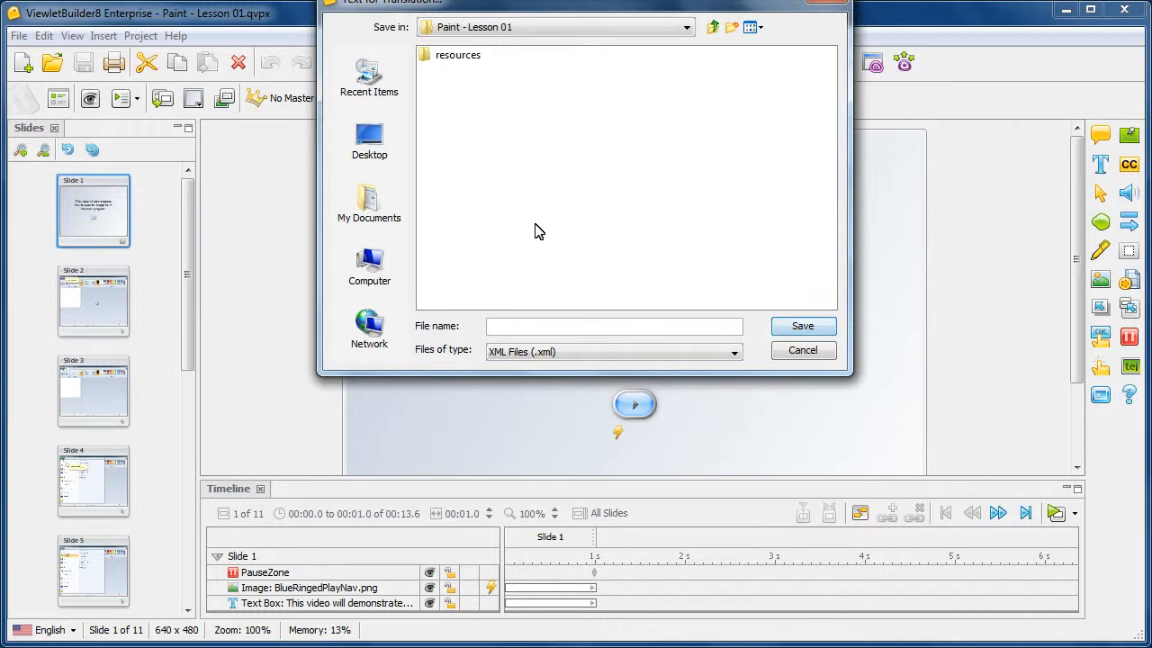
{"action": "type", "text": "withTF"}
{"action": "left_click", "coordinate": [794, 331]}
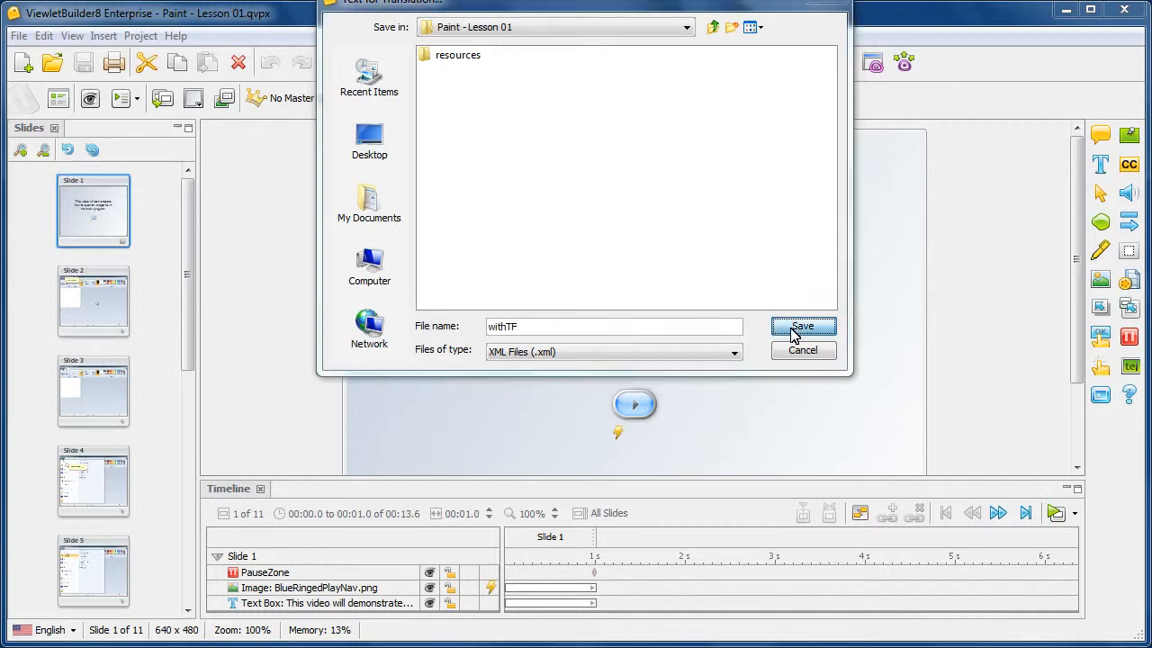
{"action": "left_click", "coordinate": [555, 234]}
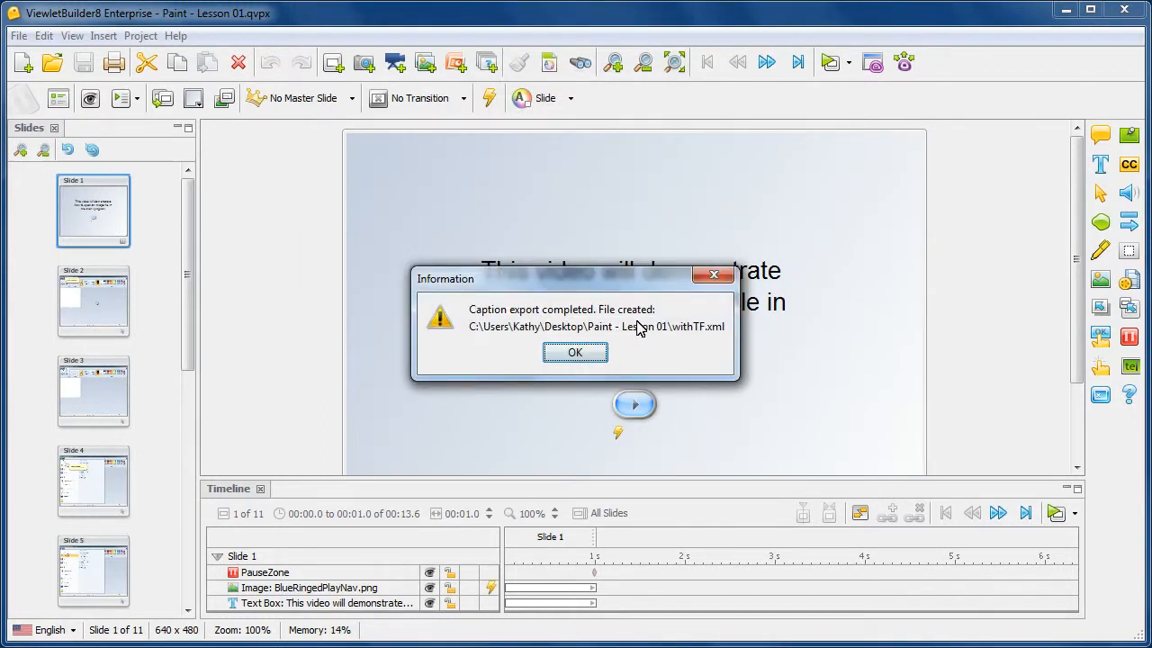
{"action": "left_click", "coordinate": [574, 351]}
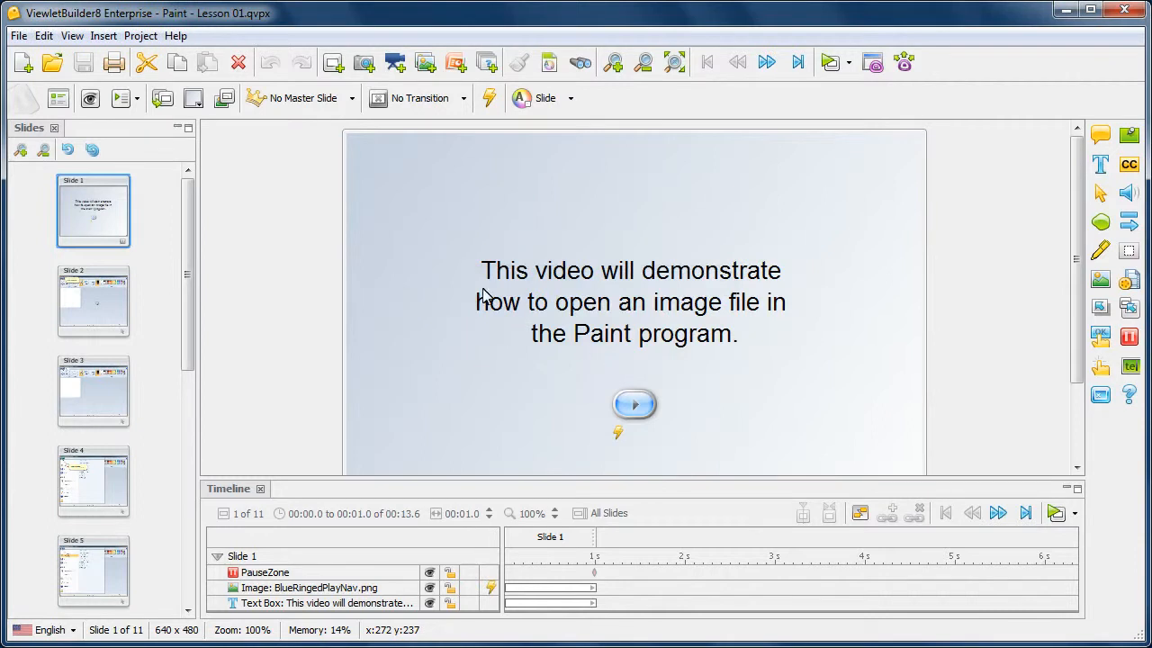
- Export the project's text for translation as XML without text formatting, saved as withoutTF in the same folder
{"action": "left_click", "coordinate": [19, 39]}
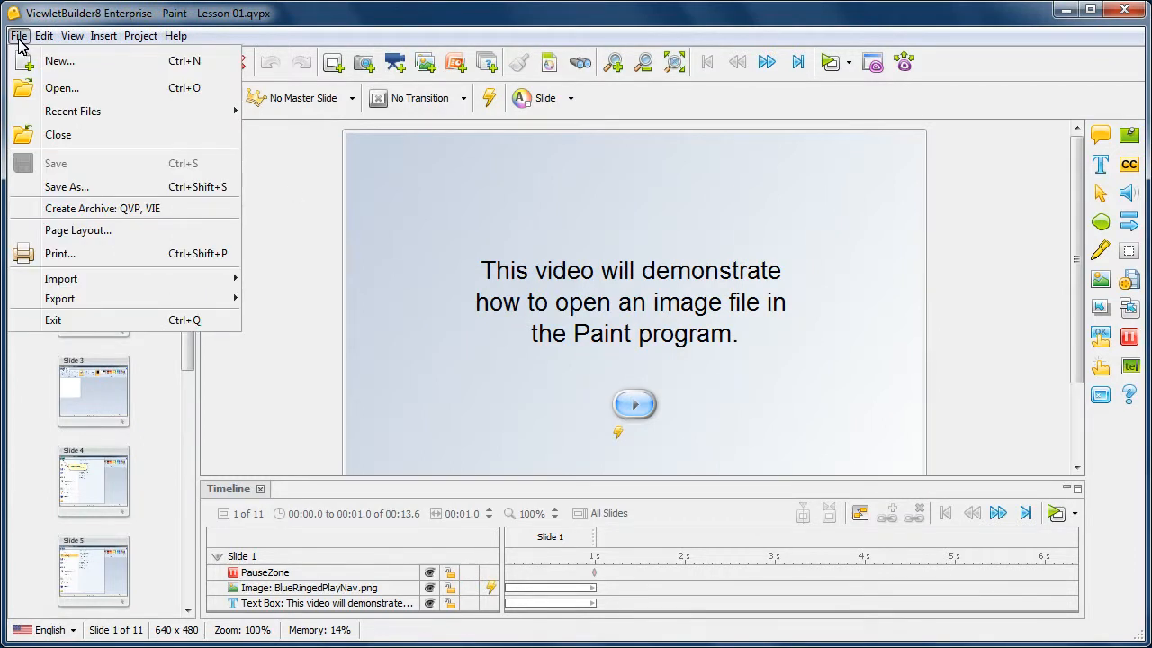
{"action": "mouse_move", "coordinate": [102, 301]}
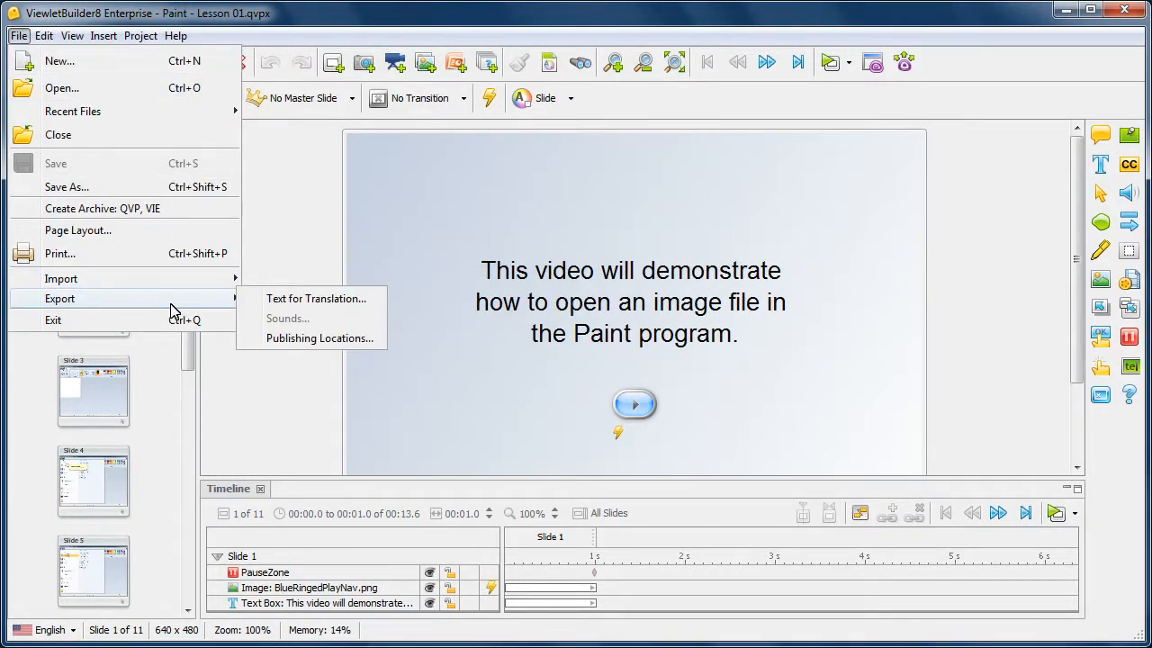
{"action": "left_click", "coordinate": [368, 306]}
{"action": "left_click_drag", "start_coordinate": [594, 244], "coordinate": [585, 75]}
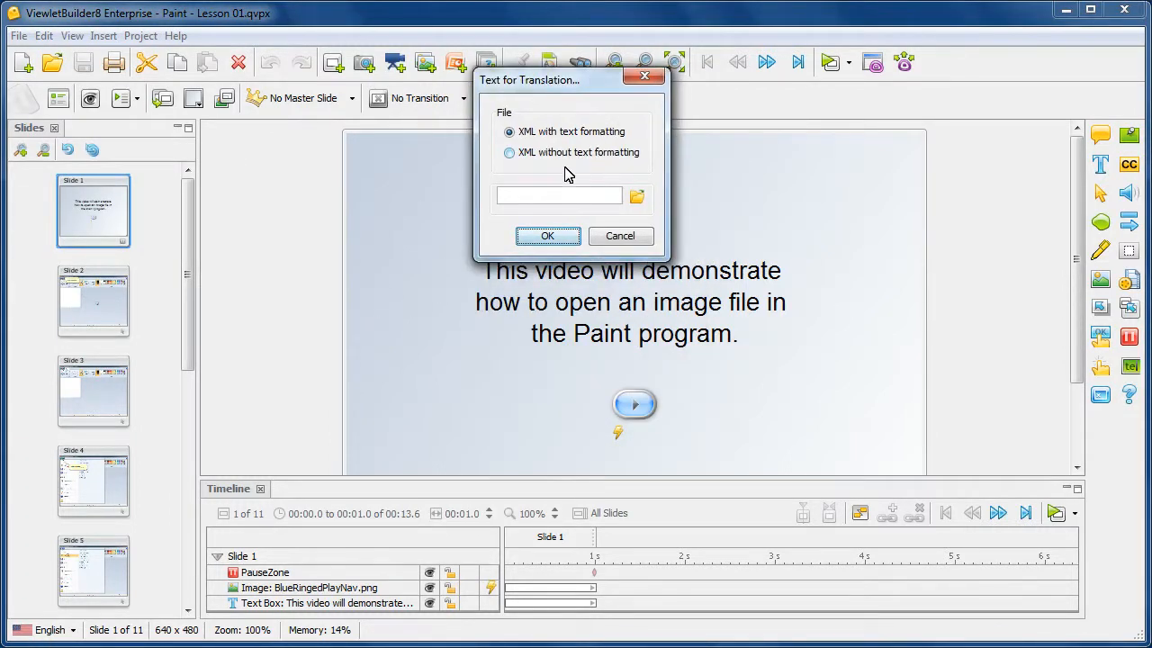
{"action": "left_click", "coordinate": [510, 153]}
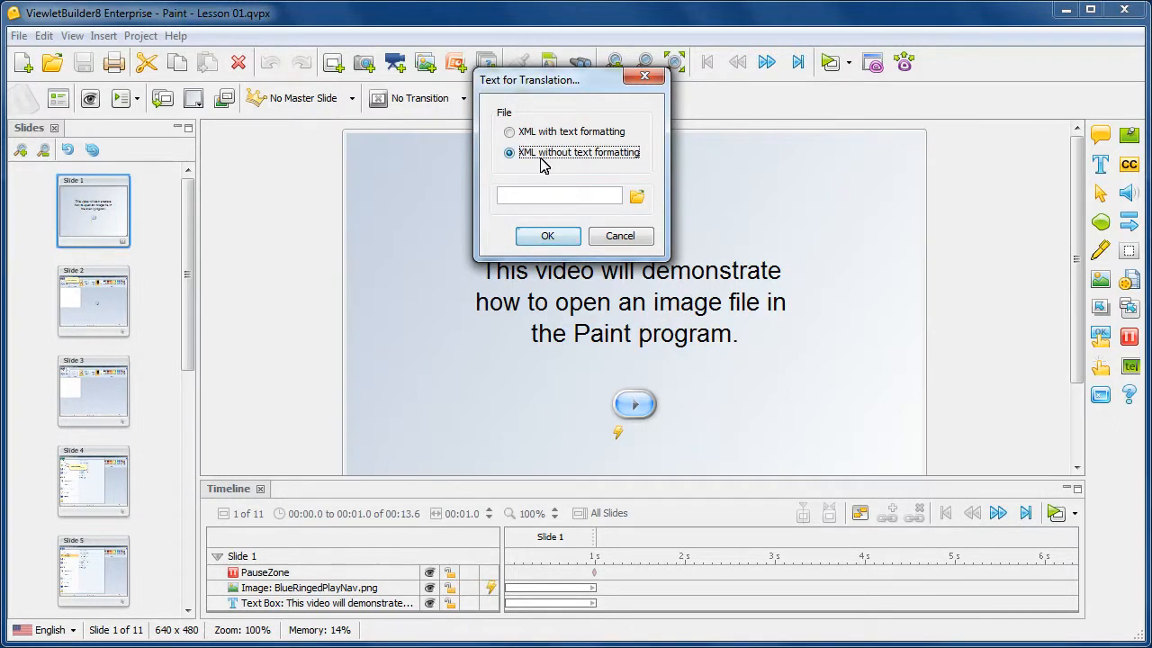
{"action": "left_click", "coordinate": [636, 196]}
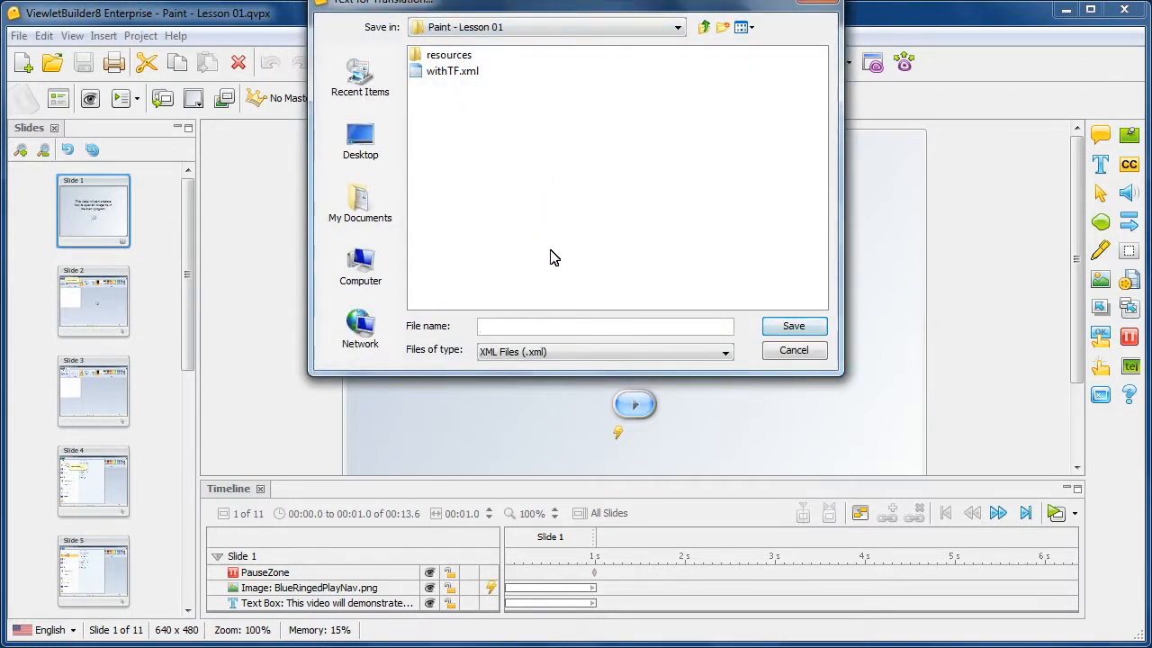
{"action": "type", "text": "withoutTF"}
{"action": "left_click", "coordinate": [793, 327]}
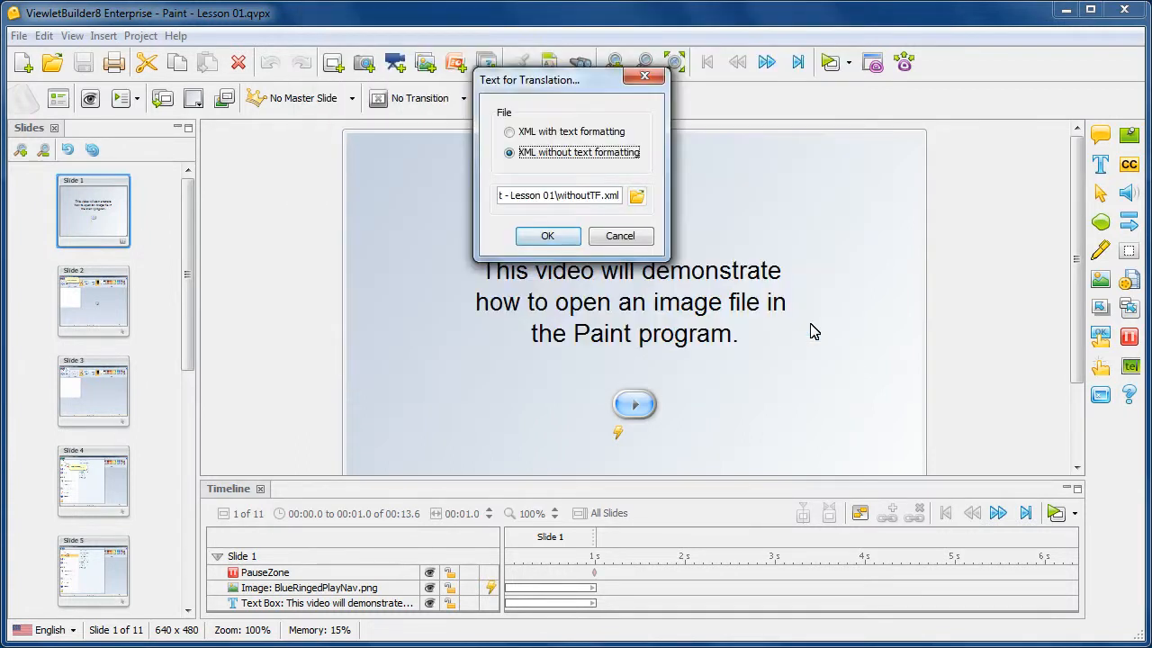
{"action": "left_click", "coordinate": [553, 236]}
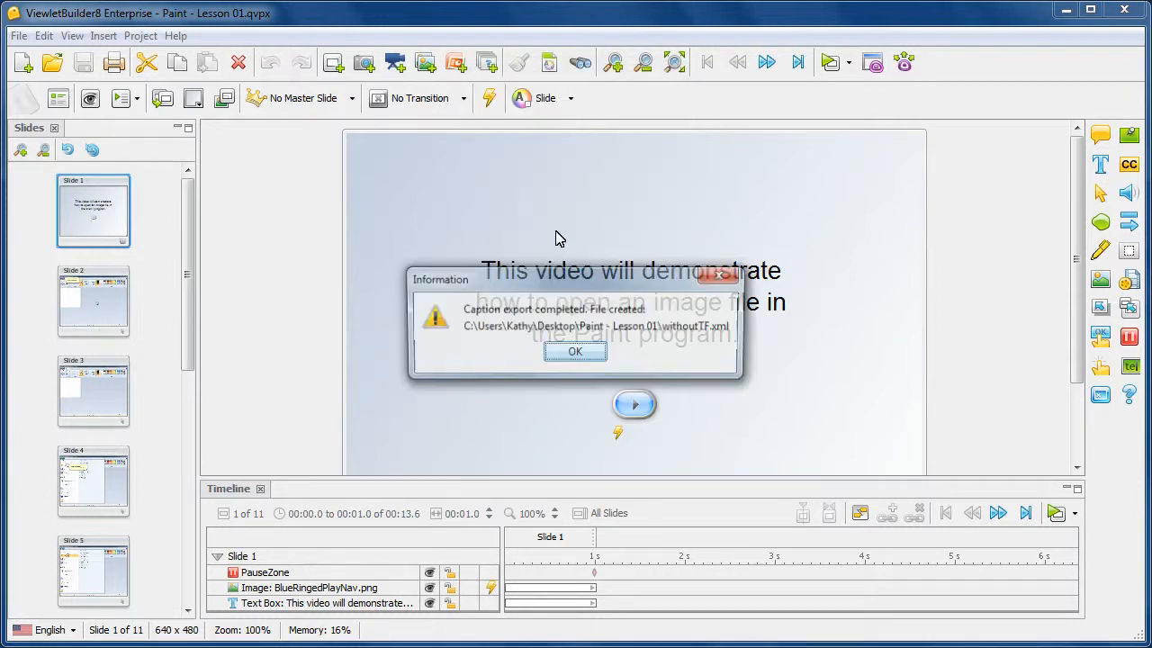
{"action": "left_click", "coordinate": [573, 354]}
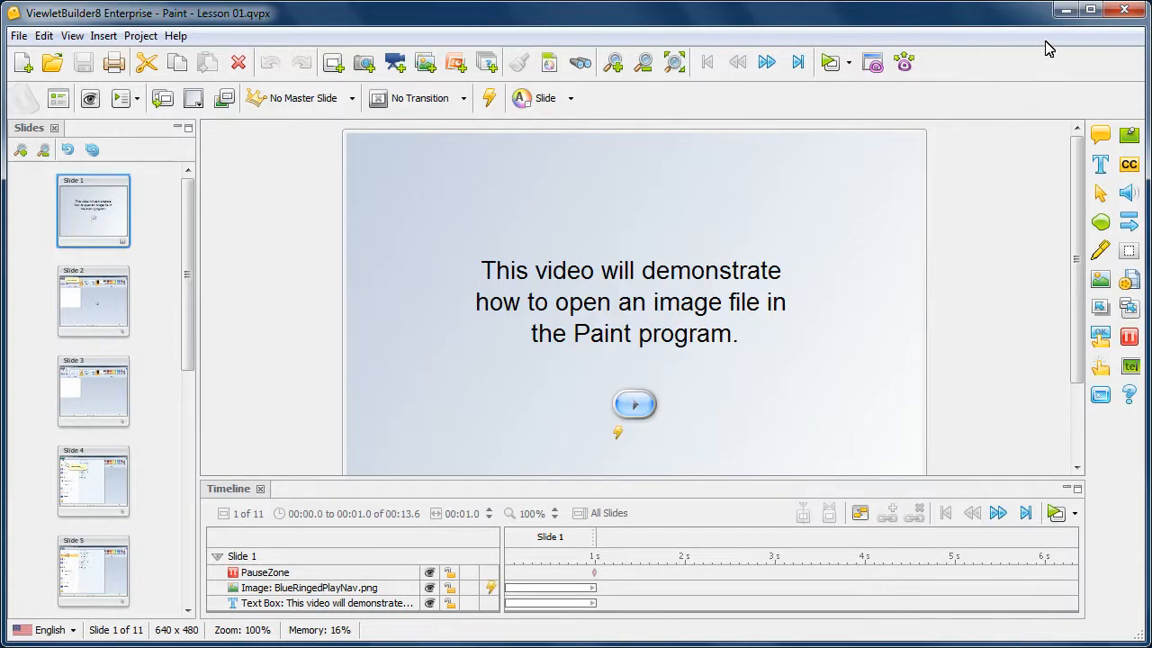
- Open the Paint - Lesson 01 folder on the desktop and review withTF.xml in Notepad, closing it when done
{"action": "left_click", "coordinate": [560, 278]}
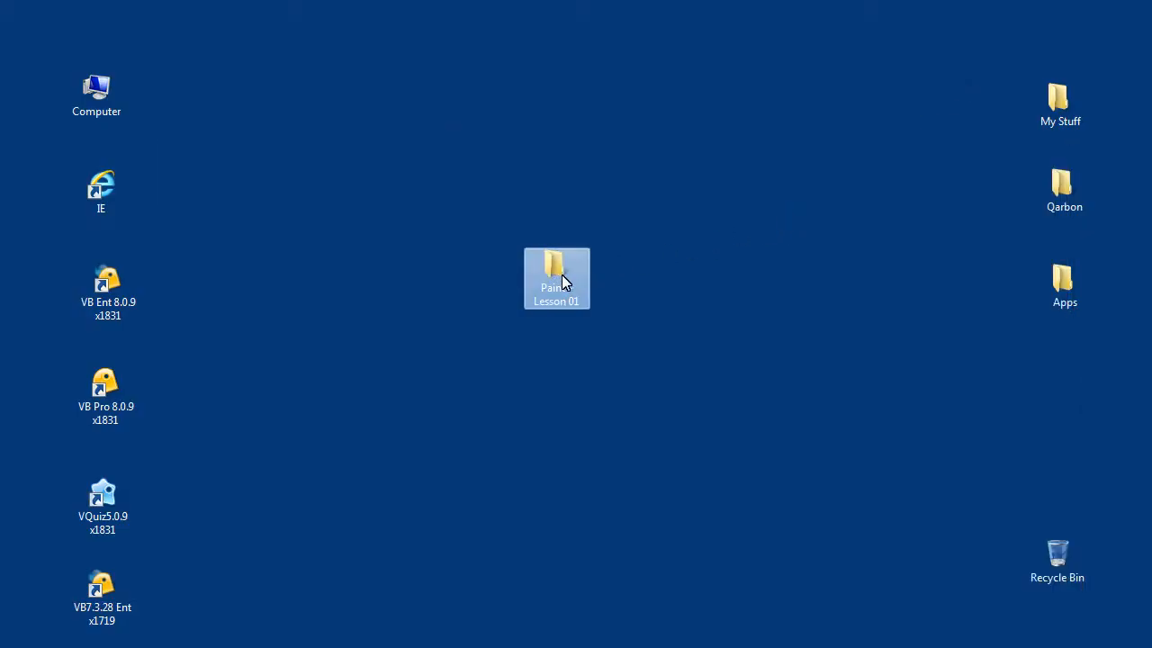
{"action": "double_click", "coordinate": [560, 277]}
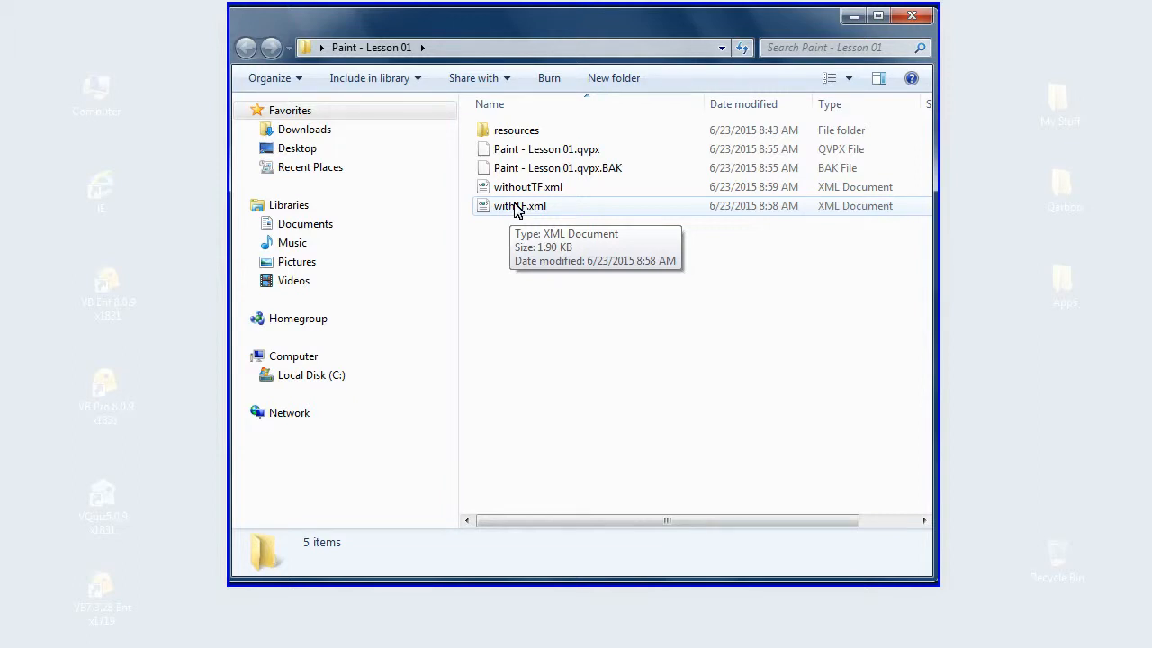
{"action": "right_click", "coordinate": [516, 208]}
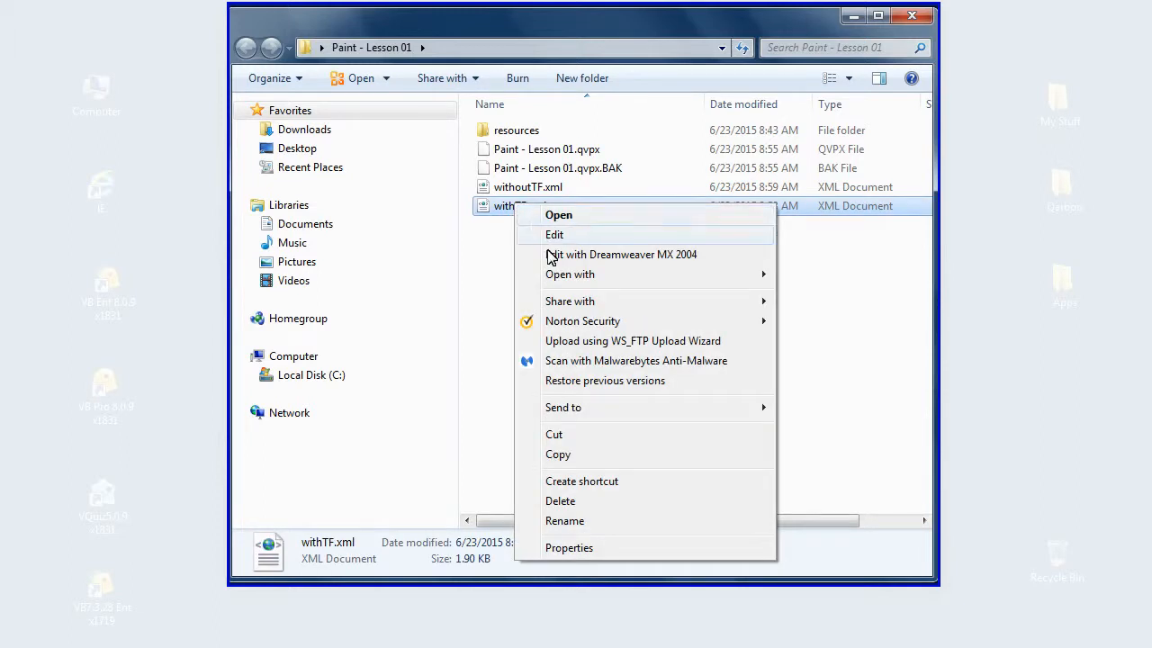
{"action": "mouse_move", "coordinate": [731, 279]}
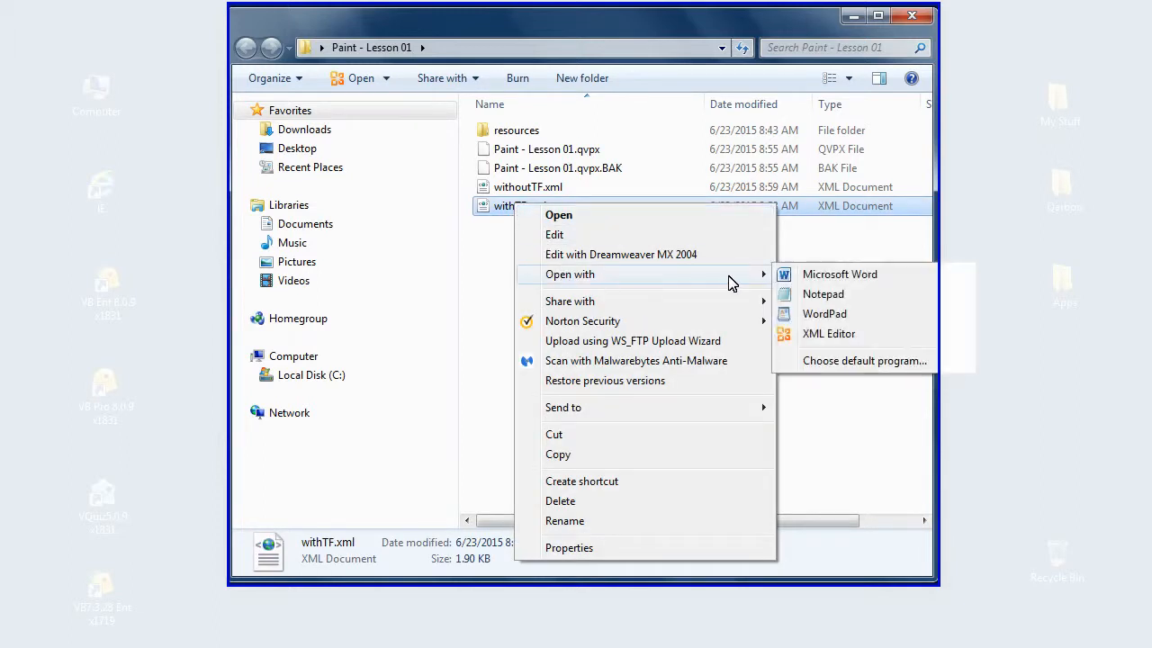
{"action": "left_click", "coordinate": [824, 294]}
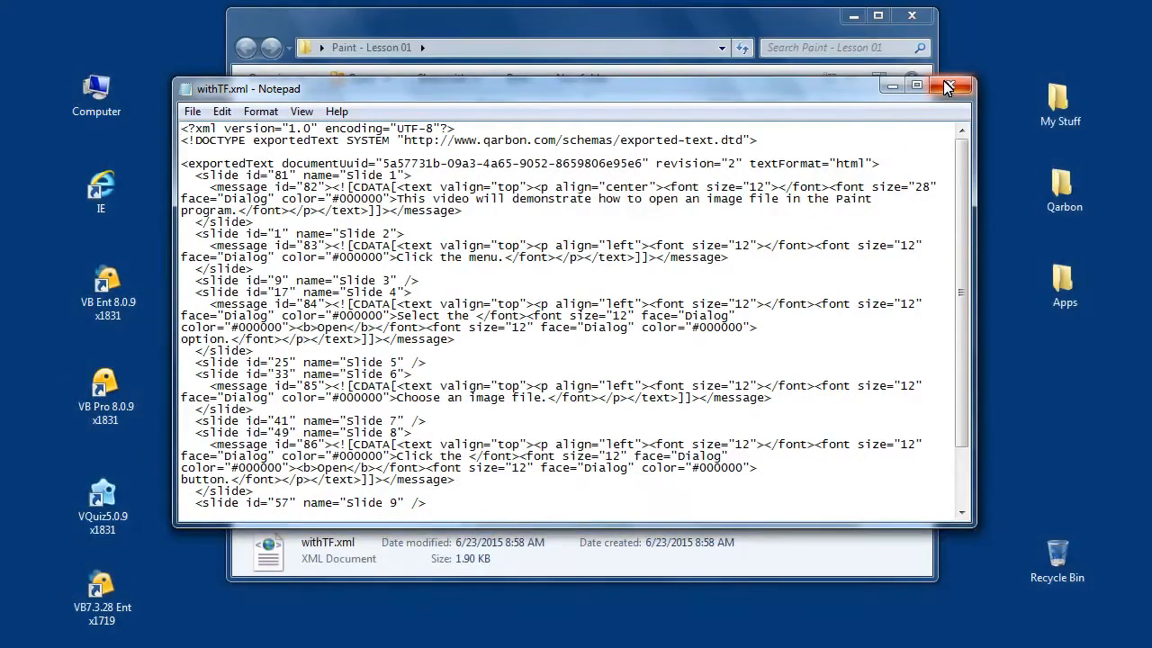
{"action": "left_click", "coordinate": [948, 87]}
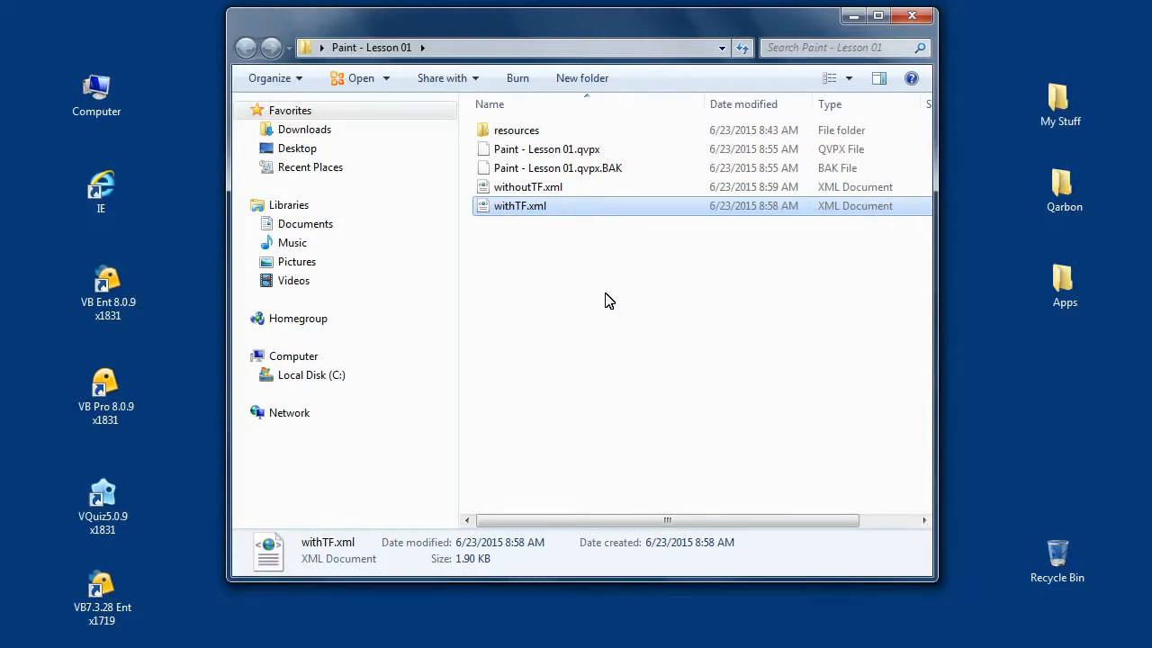
- Open withoutTF.xml from the Paint - Lesson 01 folder in Notepad
{"action": "right_click", "coordinate": [545, 196]}
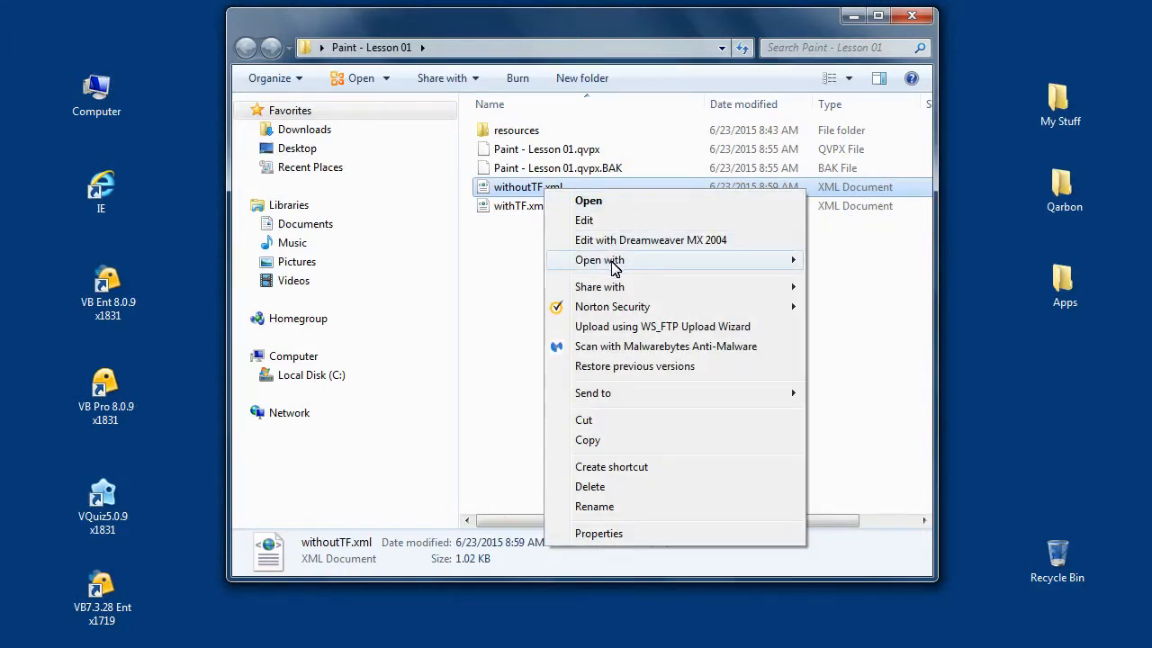
{"action": "mouse_move", "coordinate": [731, 266]}
{"action": "left_click", "coordinate": [862, 279]}
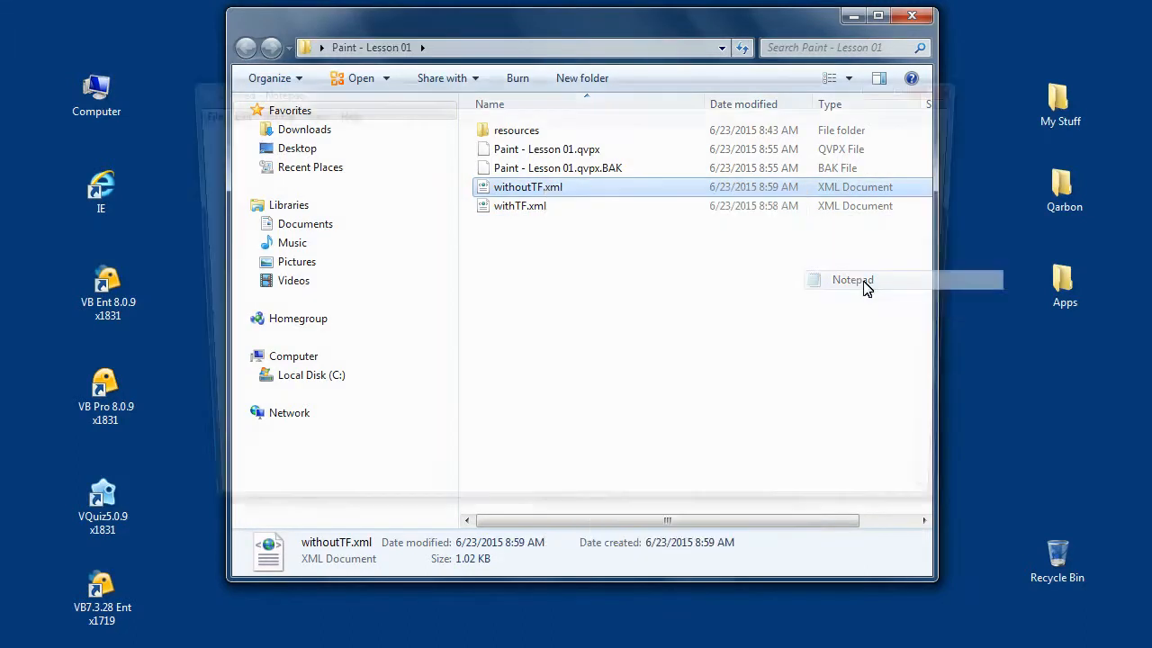
{"action": "left_click_drag", "start_coordinate": [656, 96], "coordinate": [648, 69]}
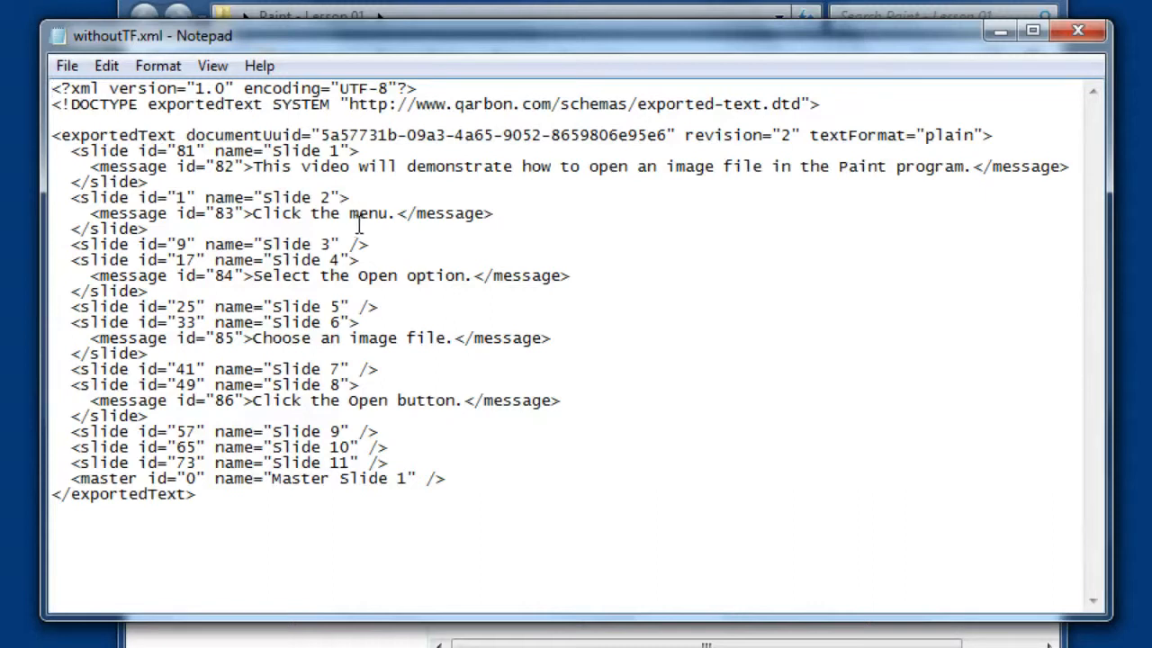
- Replace the Slide 1 message with "Let's take a look at how to open an image file in the Paint software program."
{"action": "left_click_drag", "start_coordinate": [255, 168], "coordinate": [650, 172]}
{"action": "left_click_drag", "start_coordinate": [743, 166], "coordinate": [968, 169]}
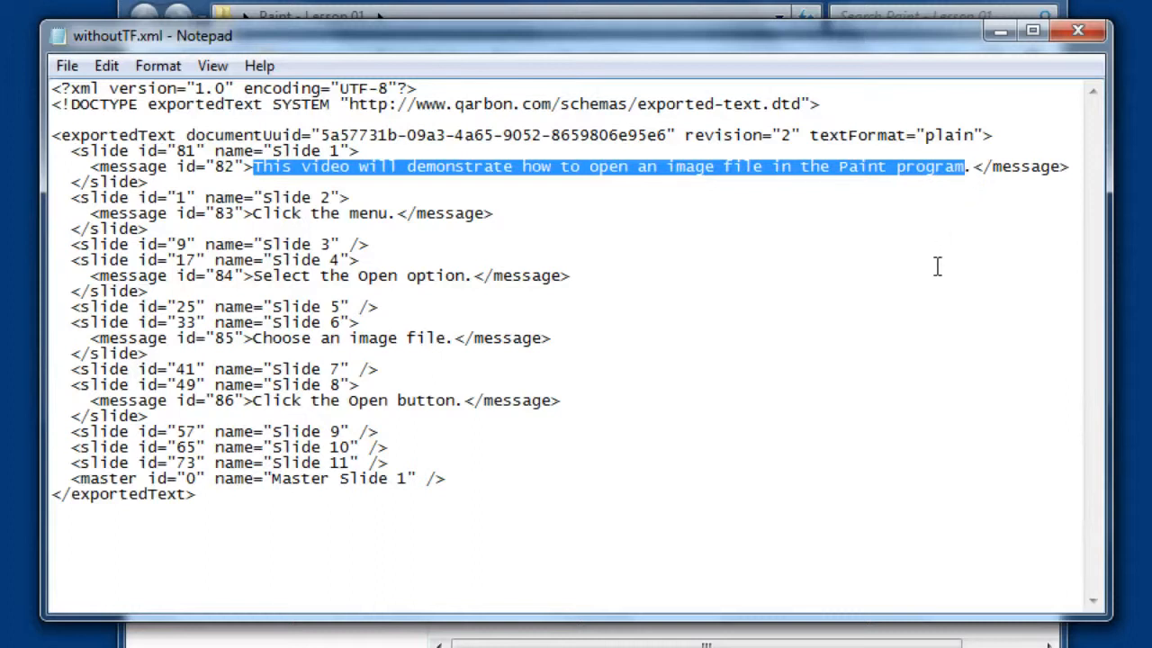
{"action": "key", "text": "shift+Right"}
{"action": "type", "text": "Let's take a l"}
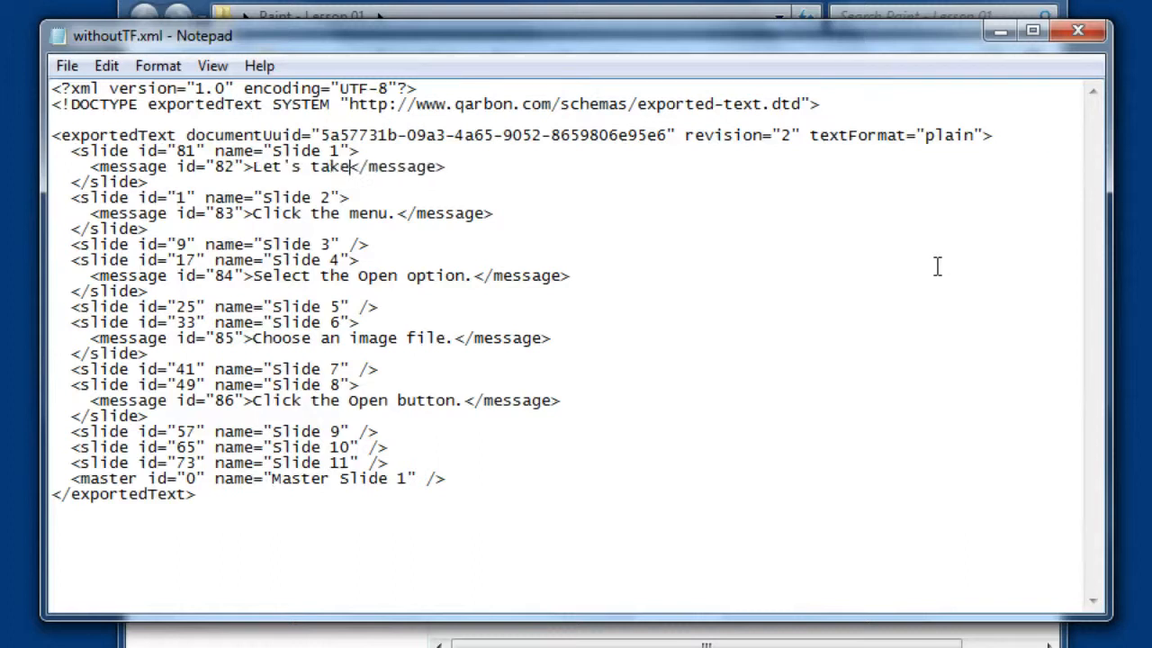
{"action": "type", "text": "ook at how to "}
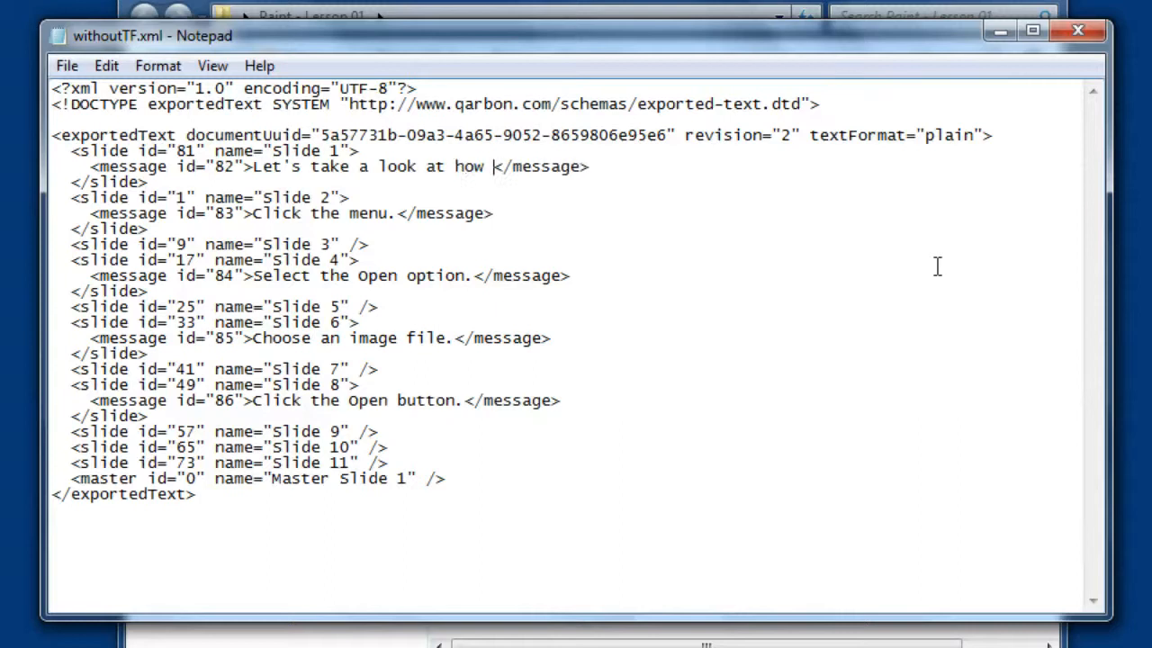
{"action": "type", "text": "open an image f"}
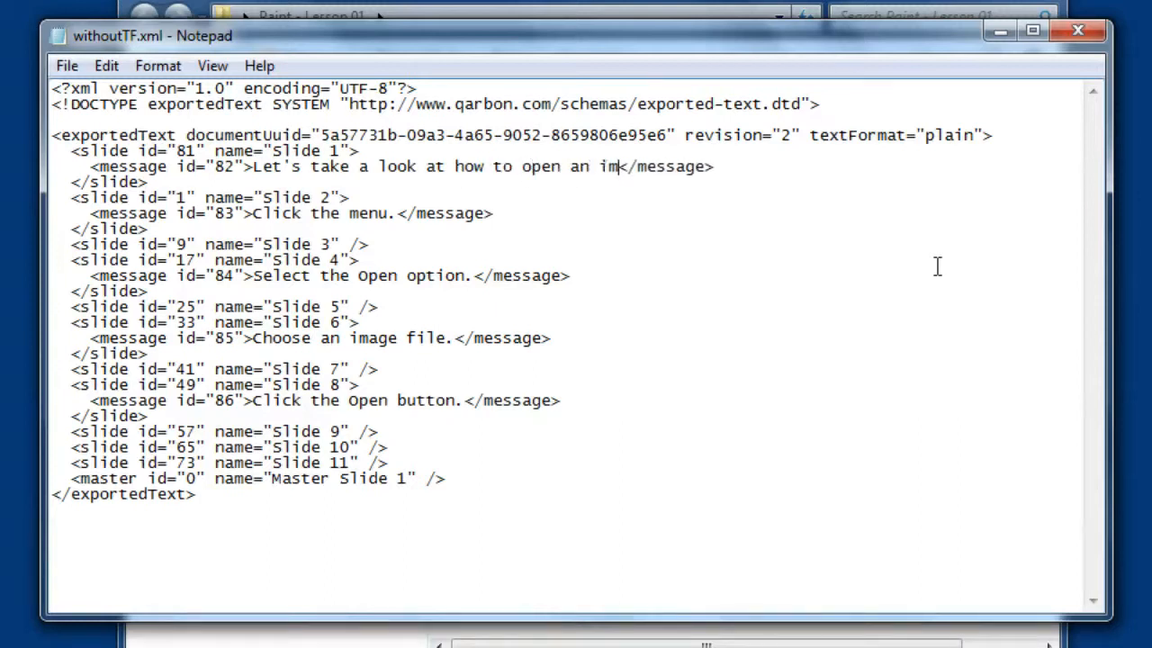
{"action": "type", "text": "ile in the Pa"}
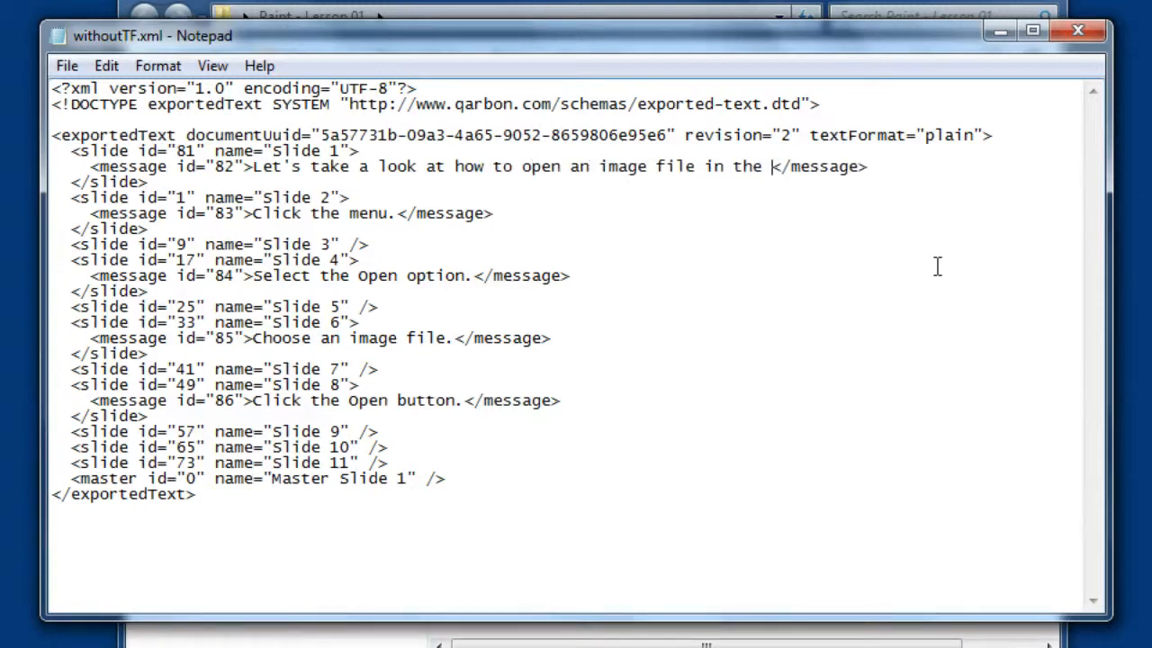
{"action": "type", "text": "int softwa"}
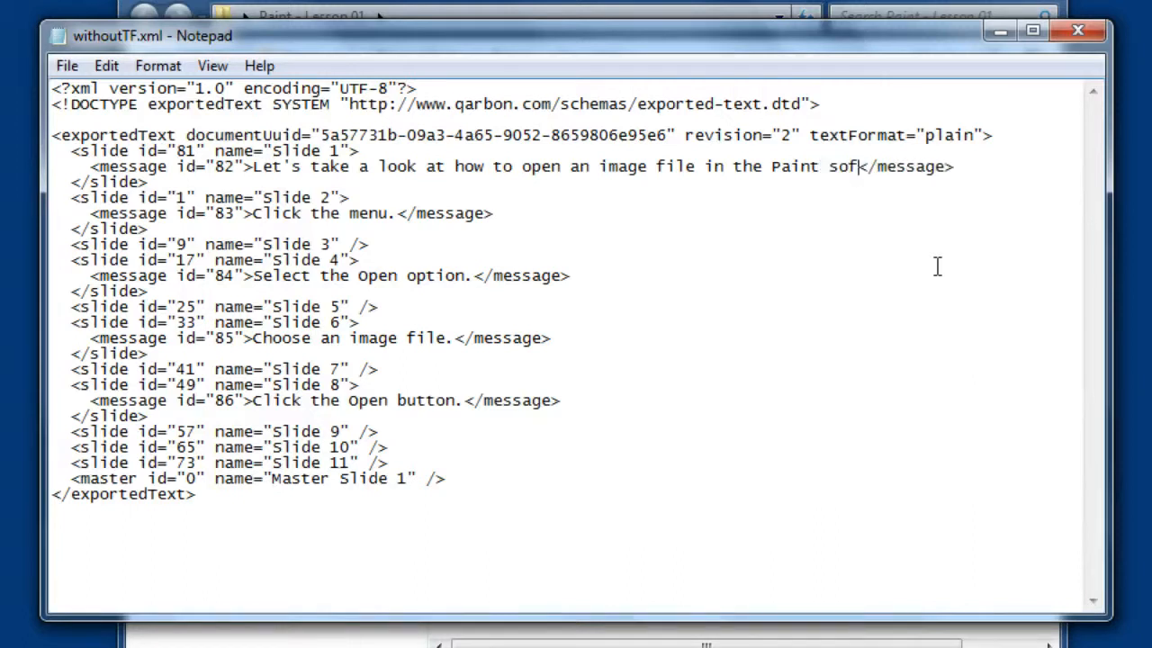
{"action": "type", "text": "re program."}
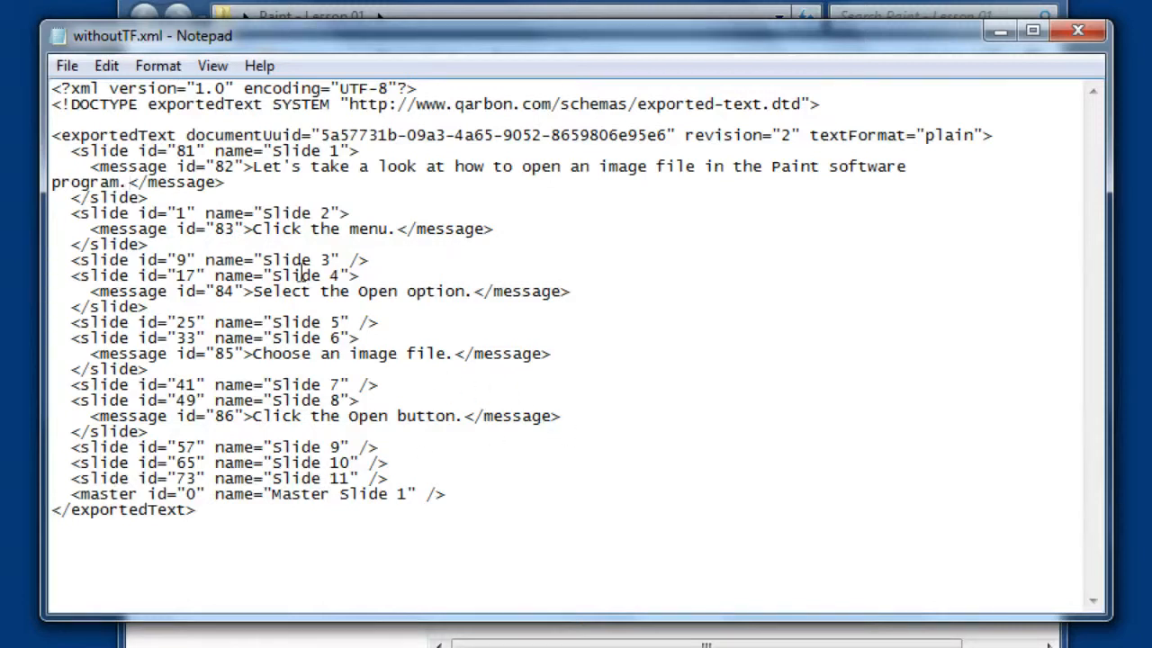
- Save the edited withoutTF.xml file and close Notepad
{"action": "left_click", "coordinate": [65, 64]}
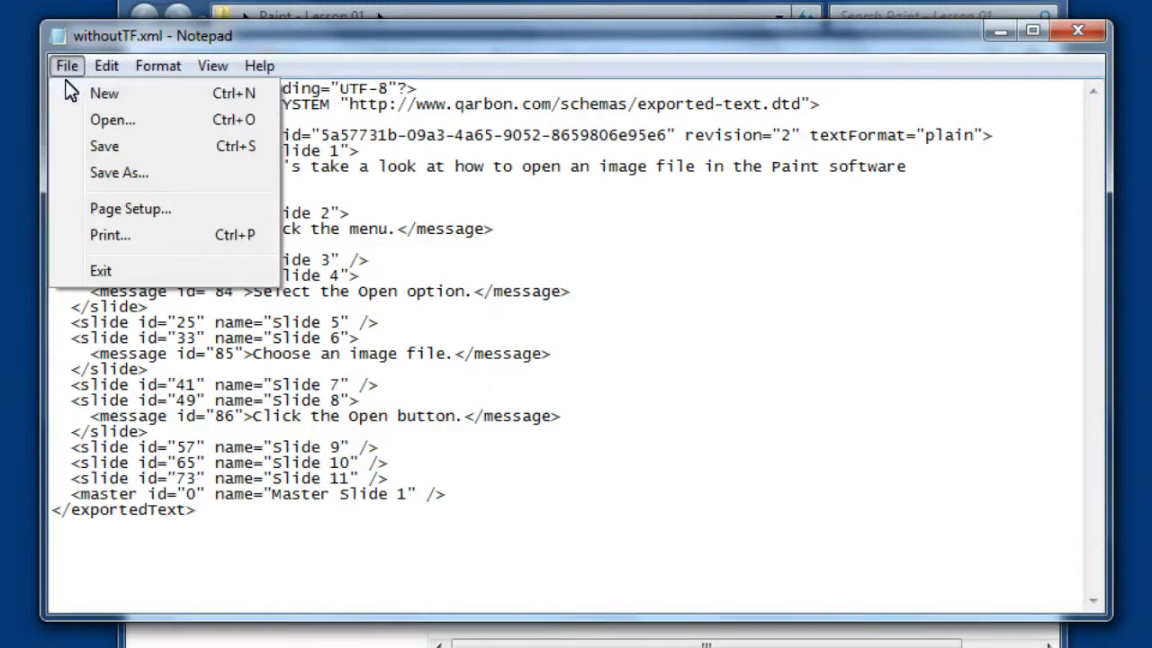
{"action": "left_click", "coordinate": [94, 145]}
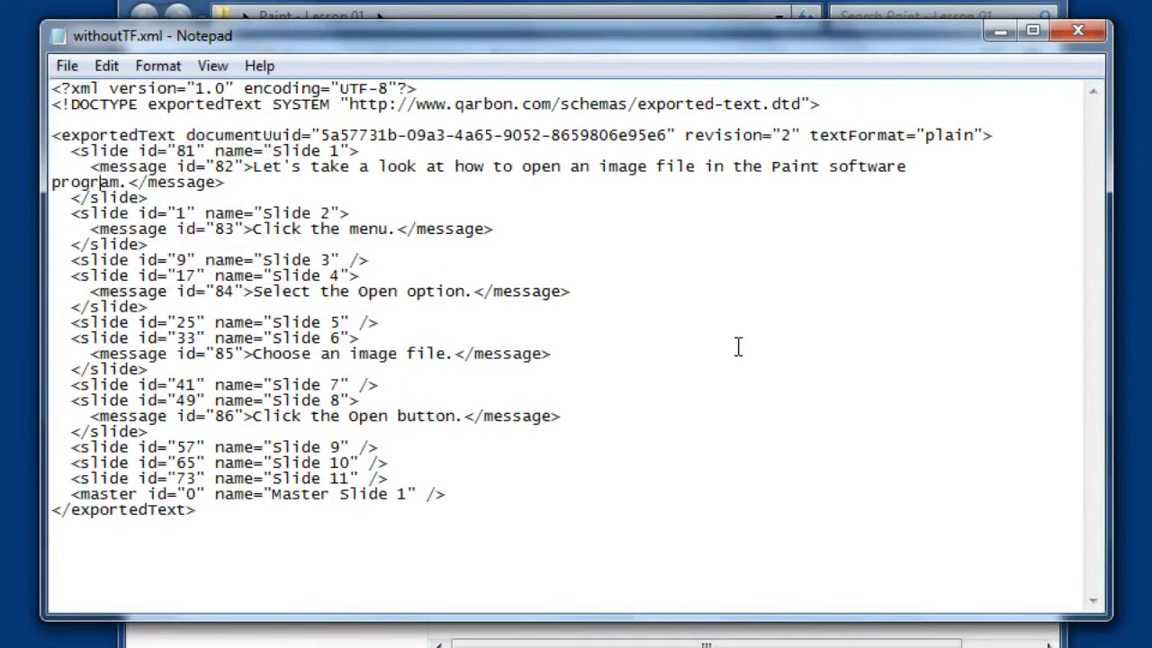
{"action": "left_click", "coordinate": [1078, 32]}
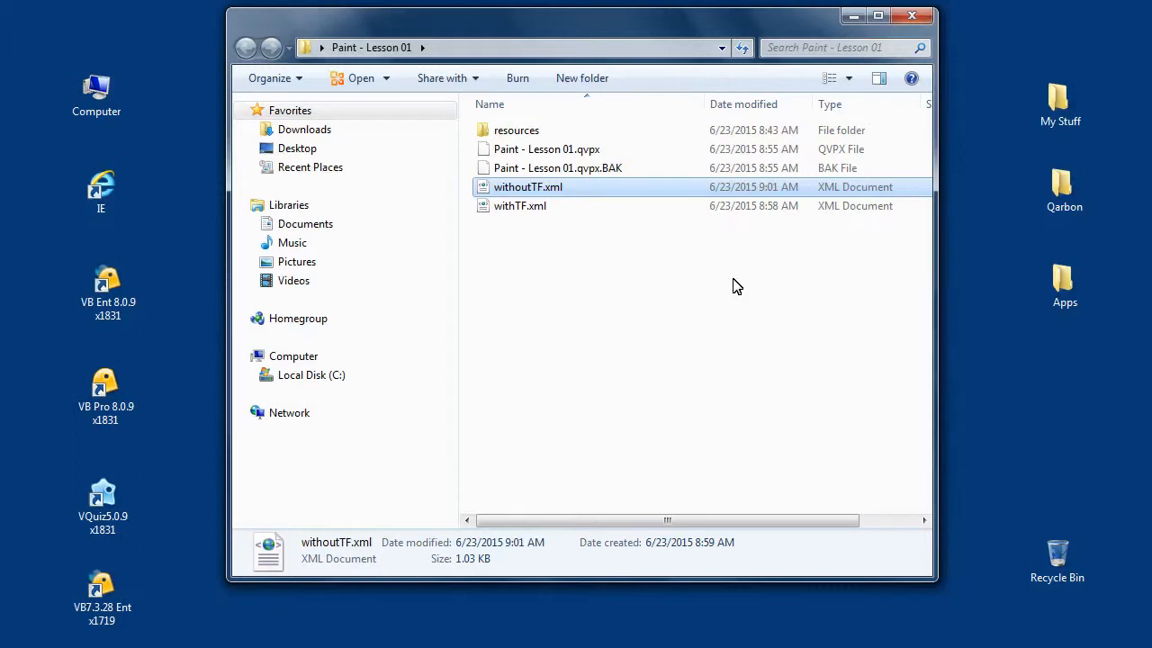
- Close the Paint - Lesson 01 folder and import the text for translation from withoutTF.xml into the ViewletBuilder project
{"action": "left_click", "coordinate": [911, 20]}
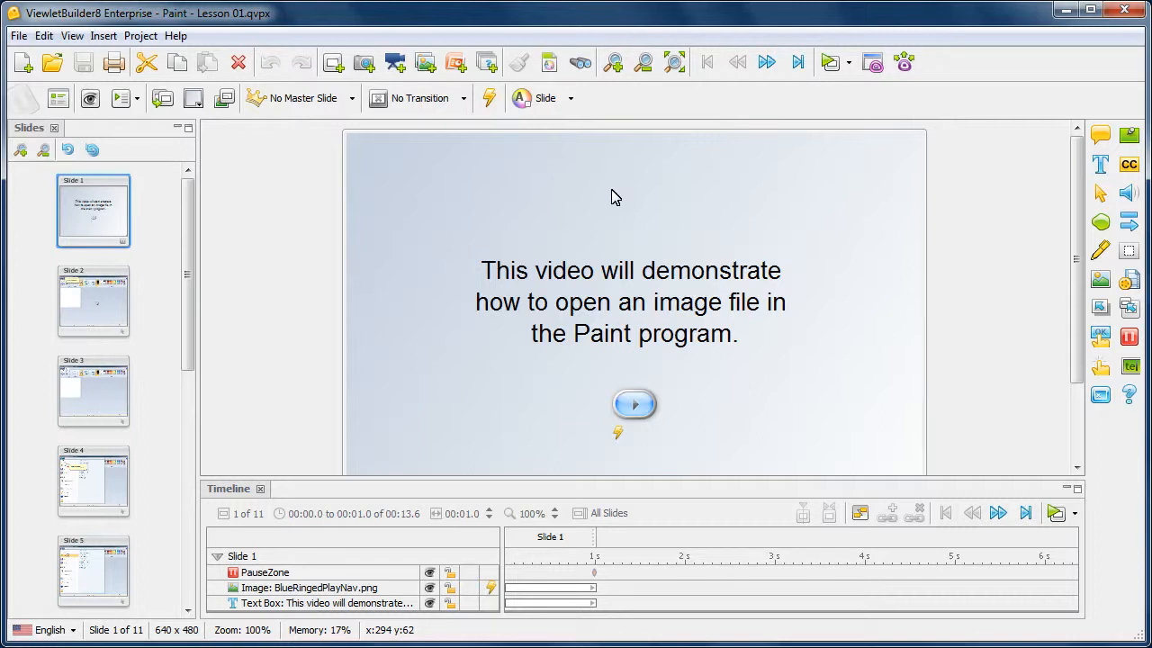
{"action": "left_click", "coordinate": [19, 36]}
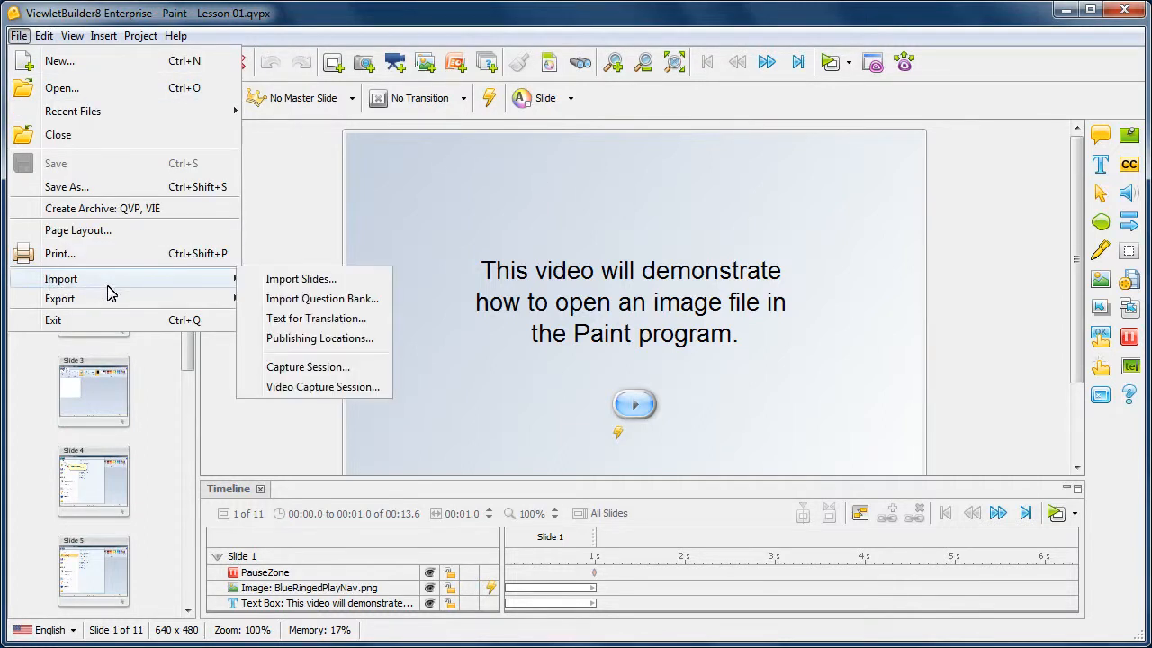
{"action": "mouse_move", "coordinate": [197, 284]}
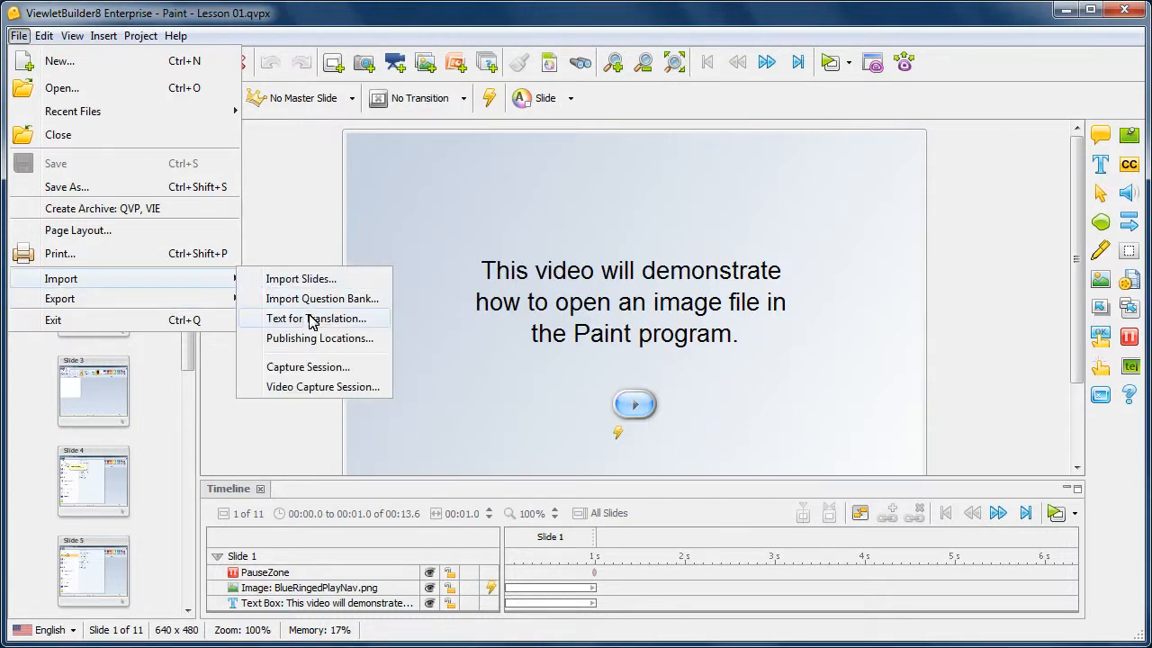
{"action": "left_click", "coordinate": [367, 319]}
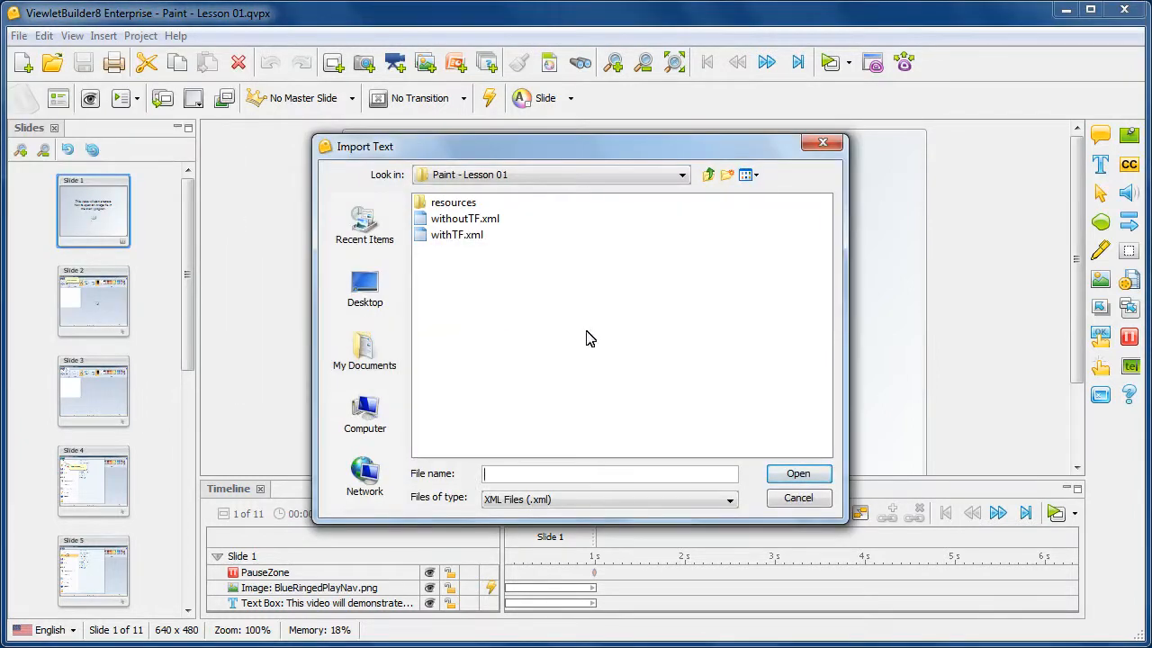
{"action": "left_click", "coordinate": [467, 223]}
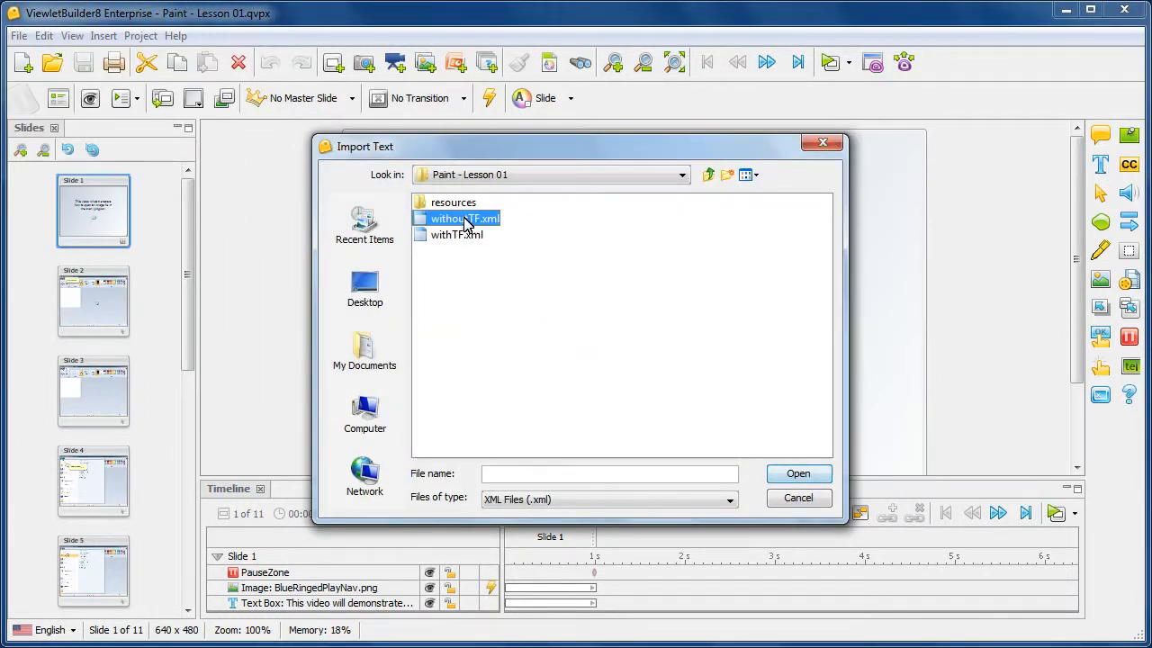
{"action": "left_click", "coordinate": [796, 474]}
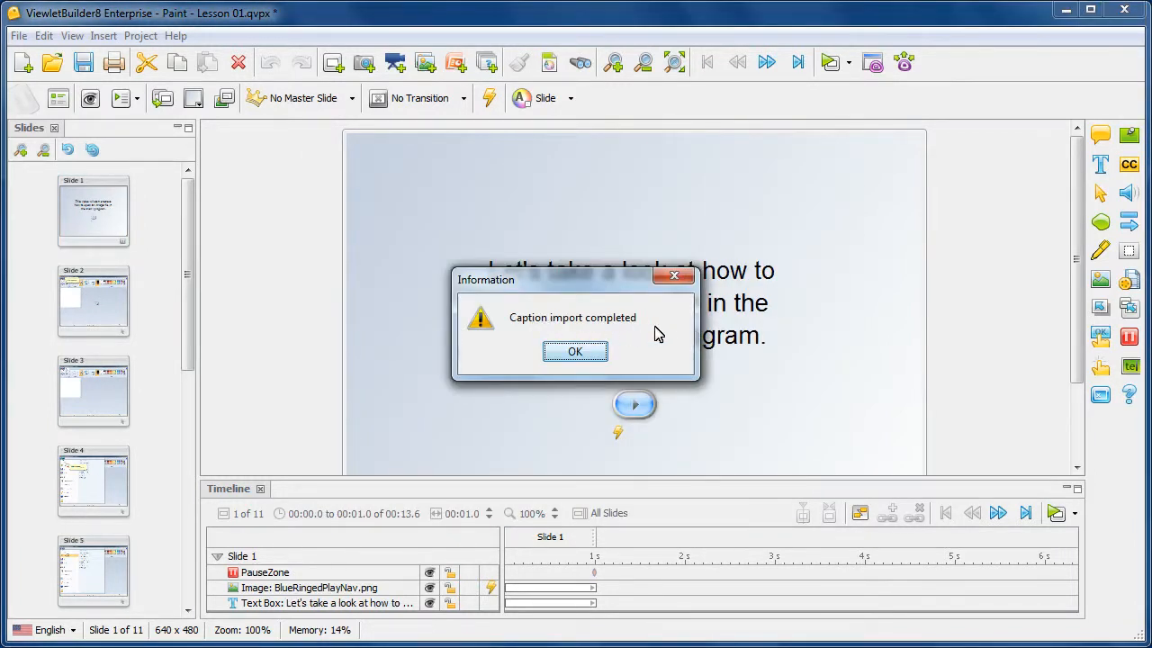
{"action": "left_click", "coordinate": [576, 353]}
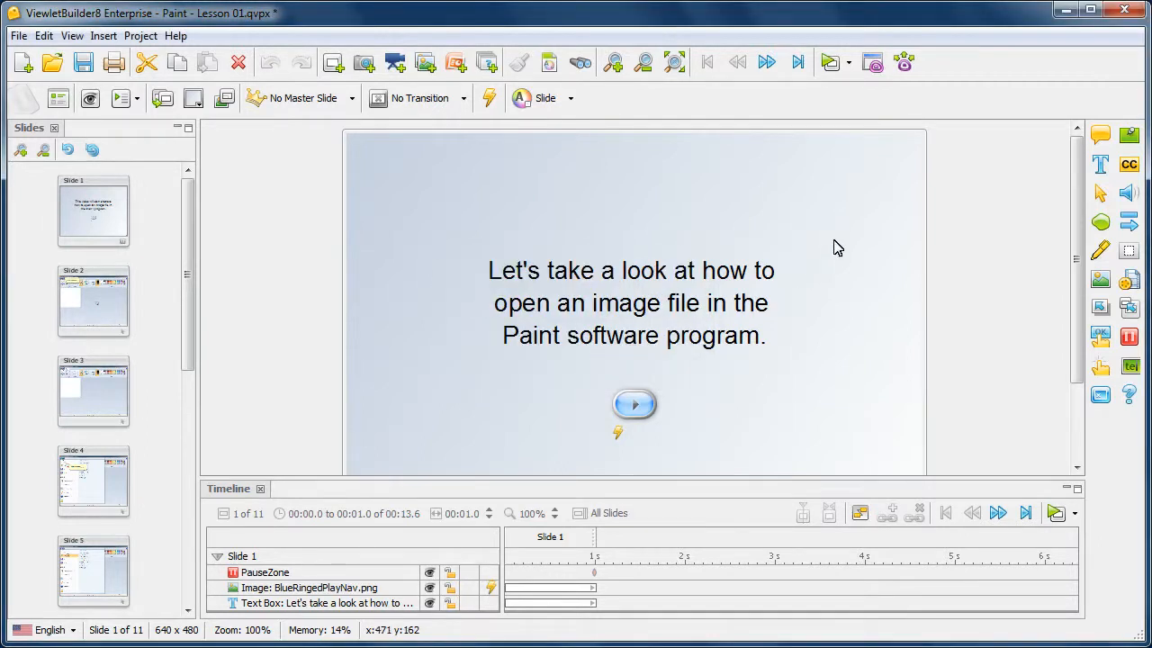